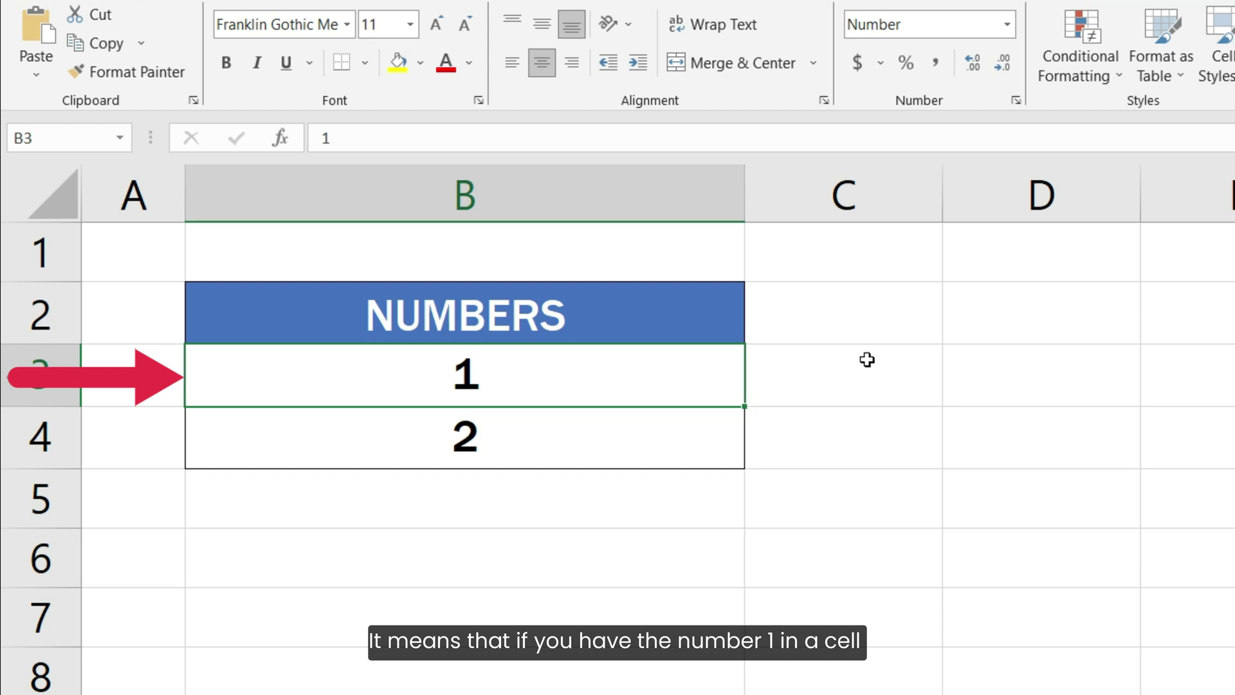
# - Apply the Long Date number format to B3 and B4, showing Sunday, January 1, 1900 and Monday, January 2, 1900
pyautogui.click(1008, 25)
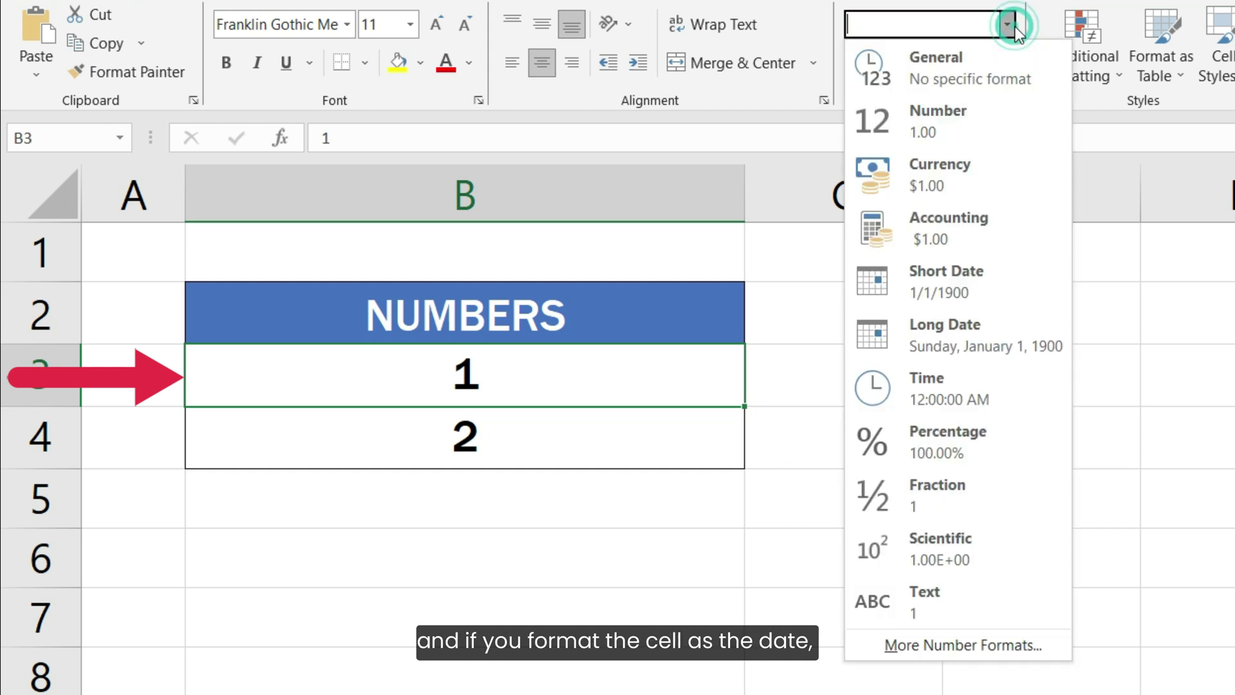
pyautogui.click(951, 339)
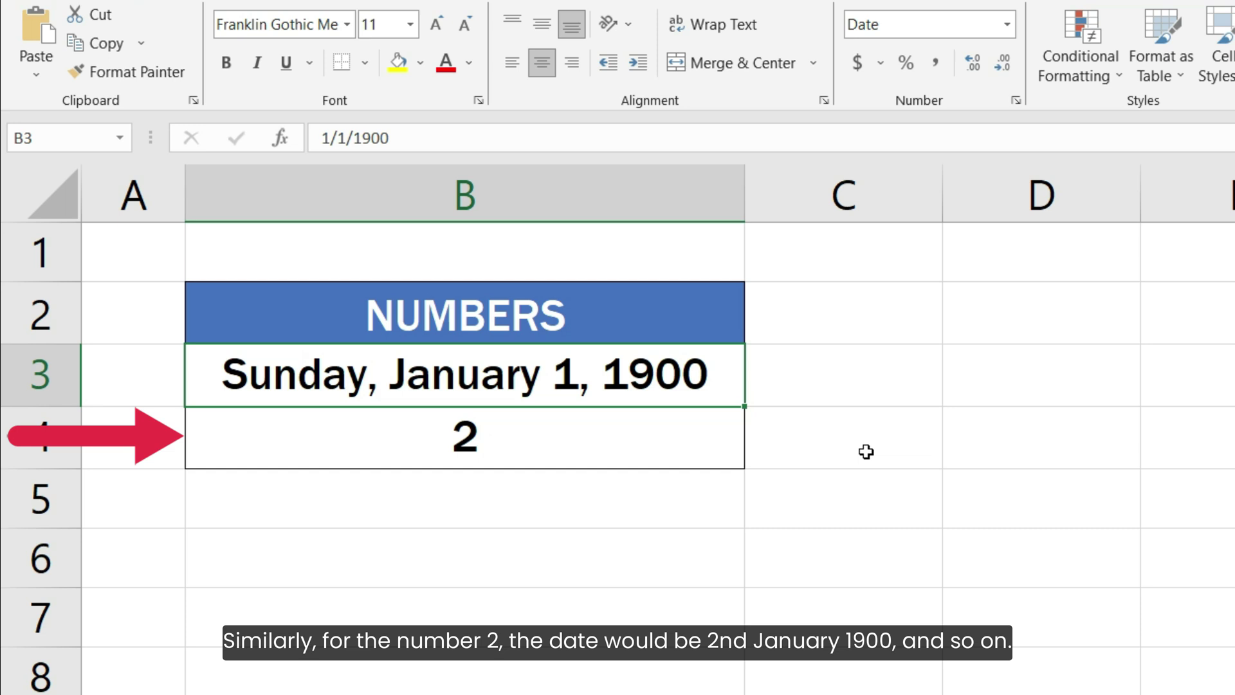
pyautogui.click(709, 455)
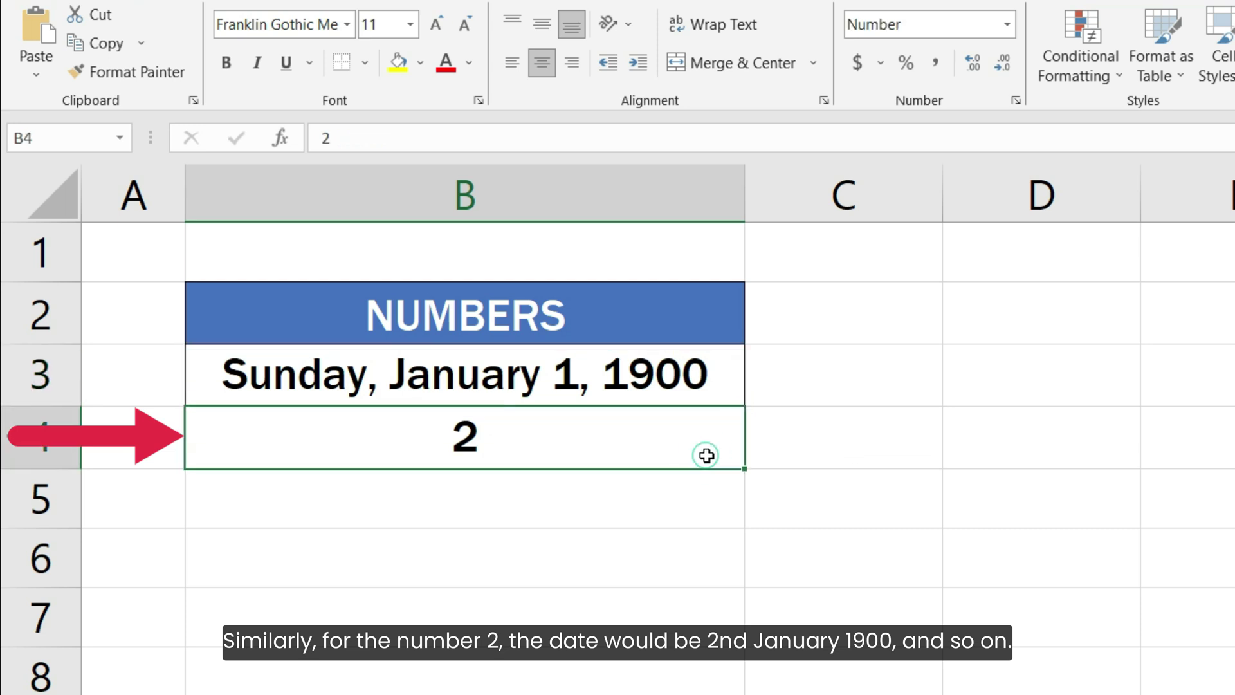
pyautogui.click(1007, 27)
pyautogui.click(961, 328)
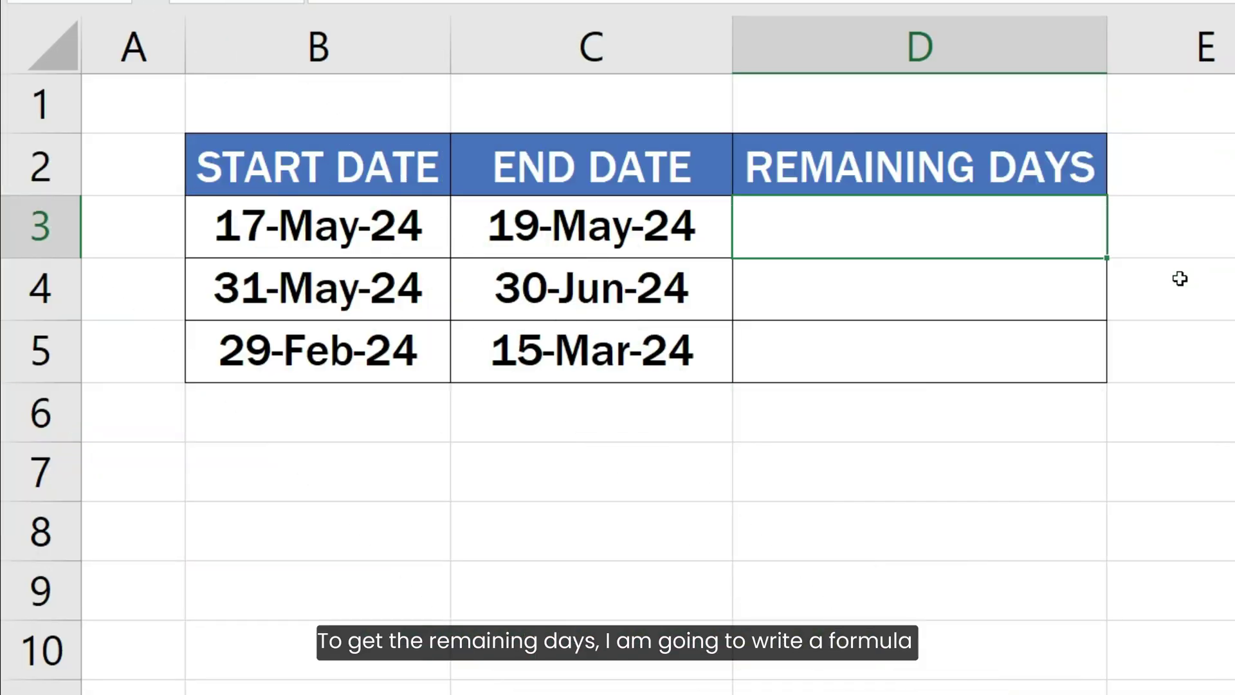
# - Enter =C3-B3 in D3 to get 2 remaining days
pyautogui.press('F2')
pyautogui.write('=')
pyautogui.click(675, 224)
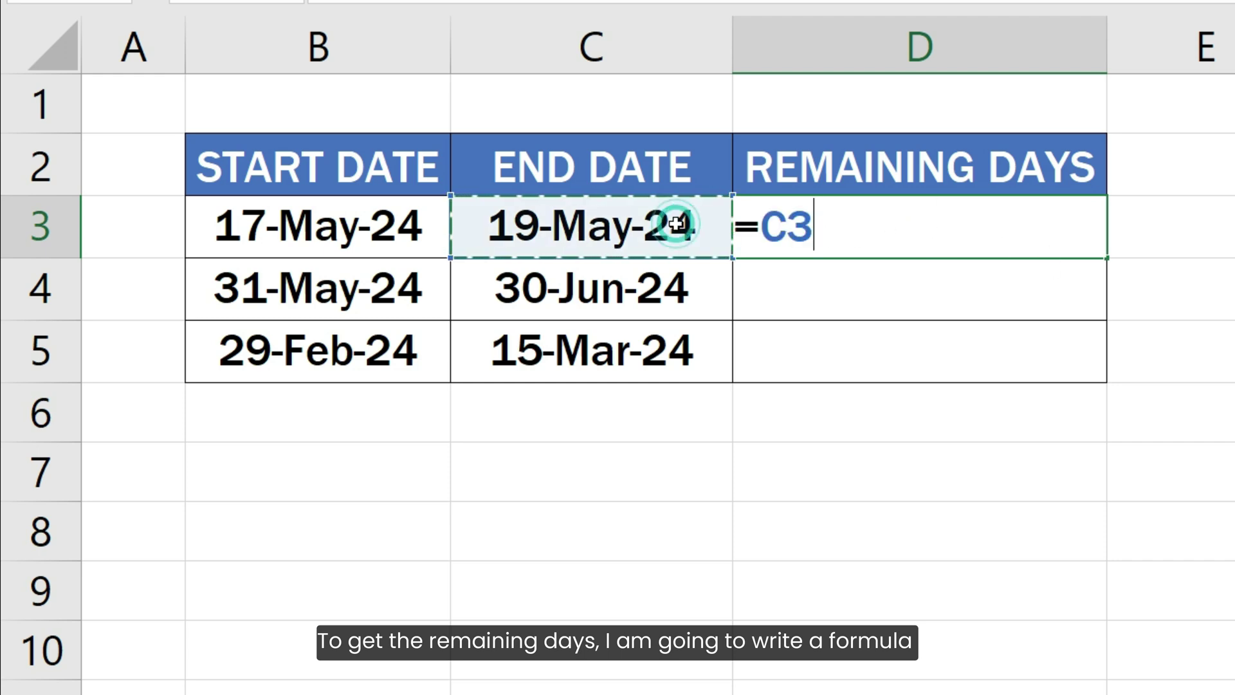
pyautogui.write('-')
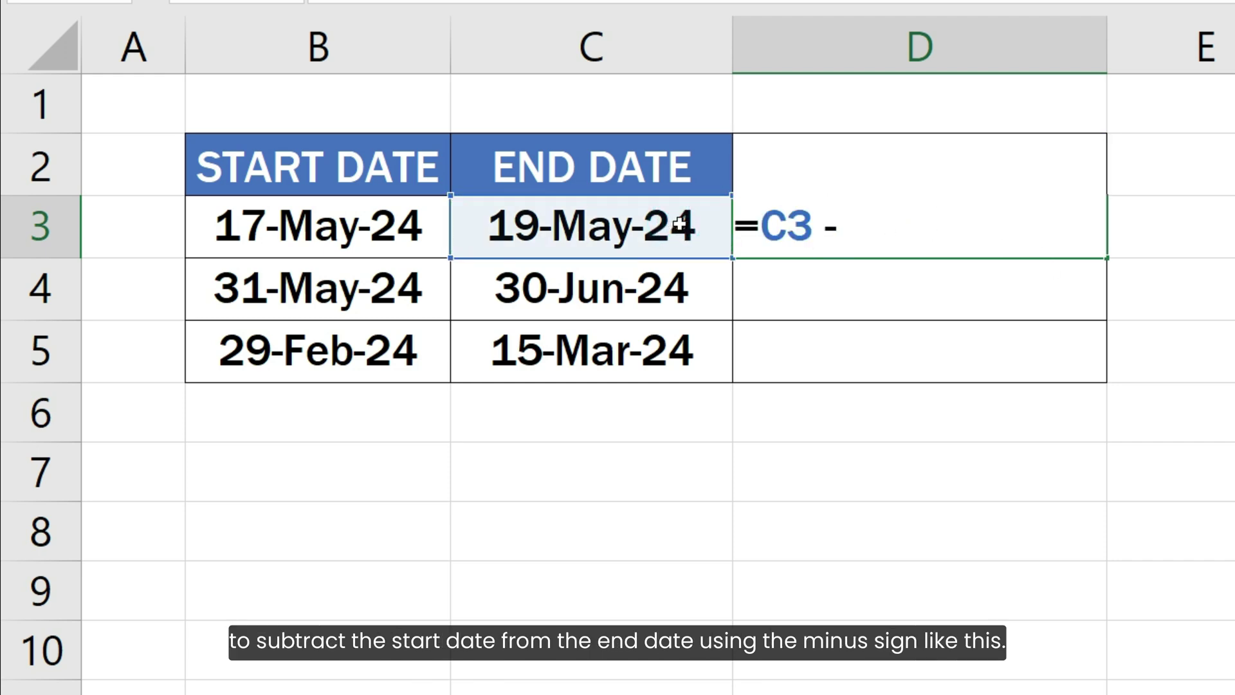
pyautogui.click(412, 232)
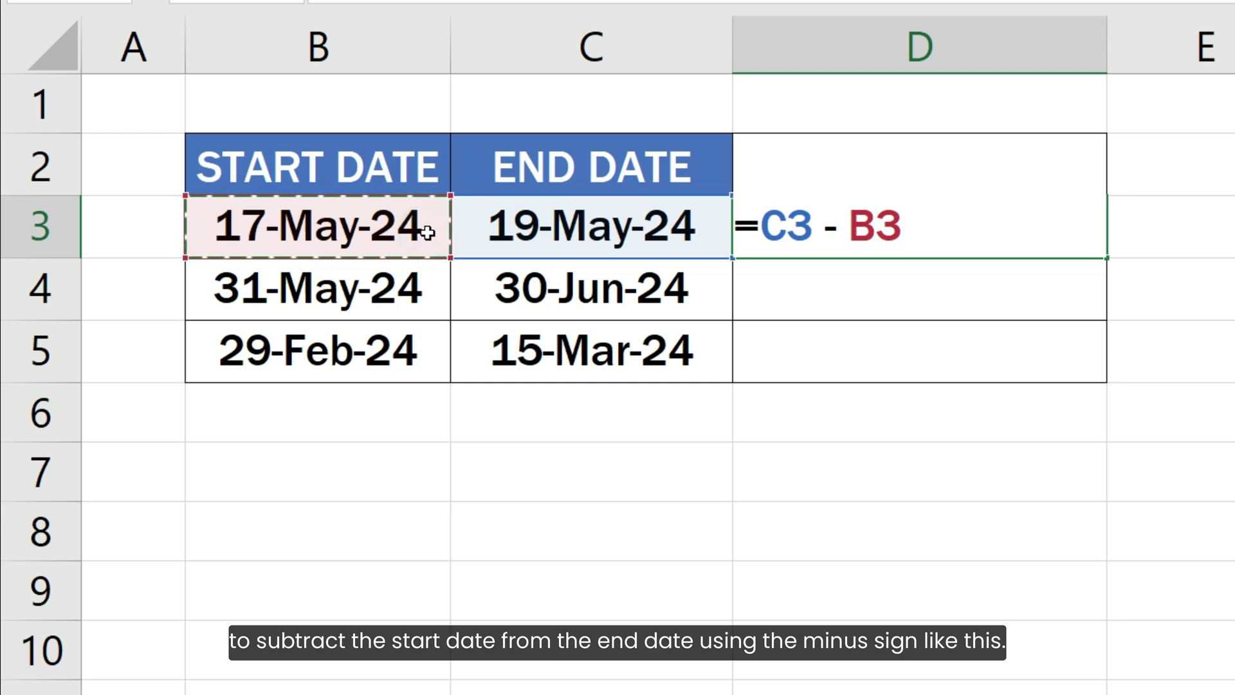
pyautogui.press('Return')
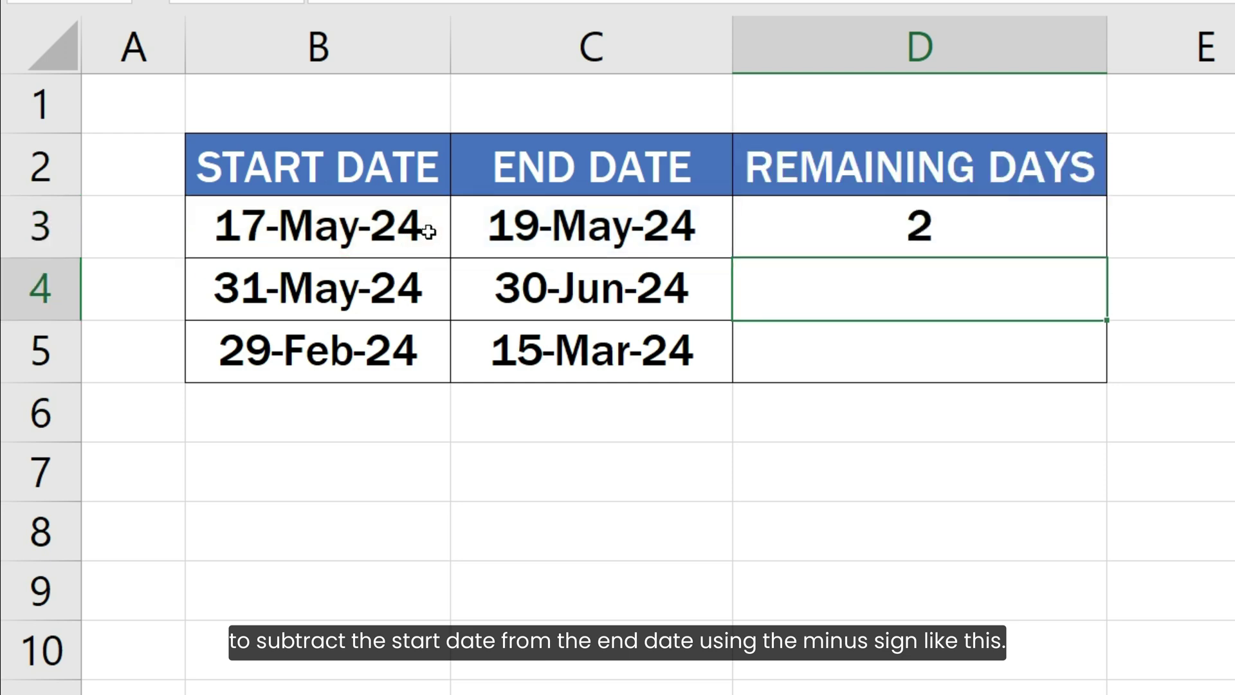
# - Fill the subtraction formula down from D3 to D5, giving 30 and 15
pyautogui.click(930, 227)
pyautogui.moveTo(1106, 259); pyautogui.dragTo(1107, 373)
pyautogui.click(1190, 356)
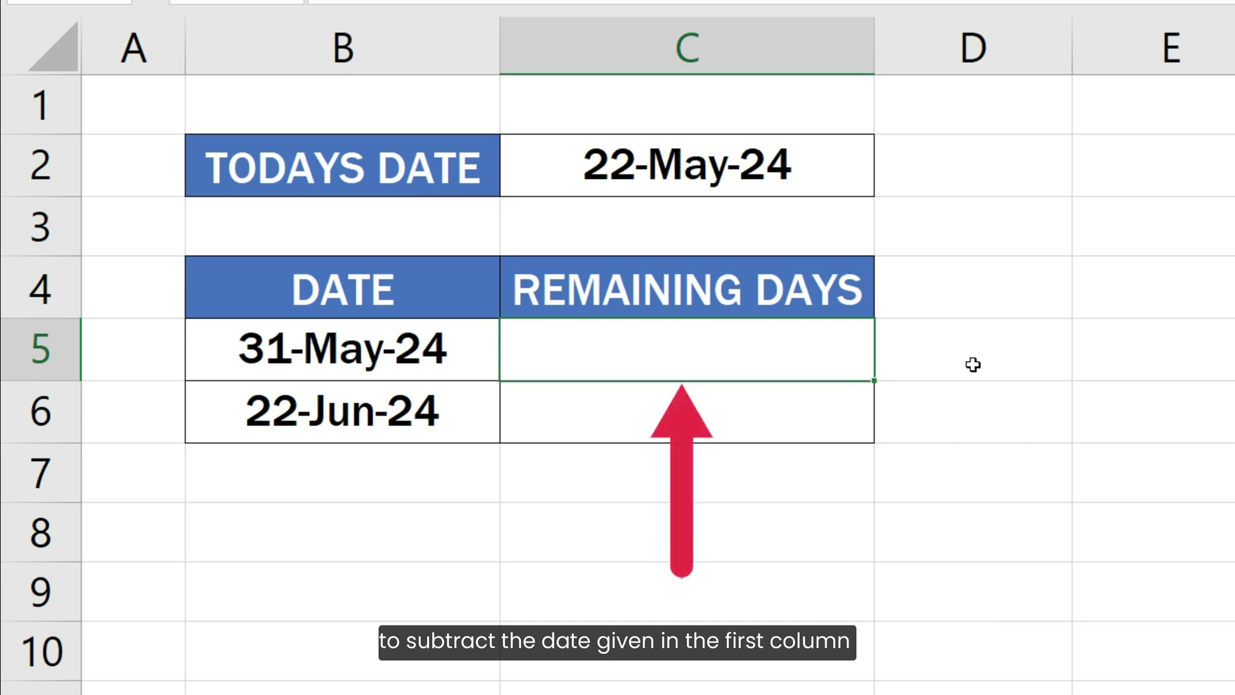
# - Enter =B5 - TODAY() in C5 and fill it down to C6, giving 9 and 31
pyautogui.write('=')
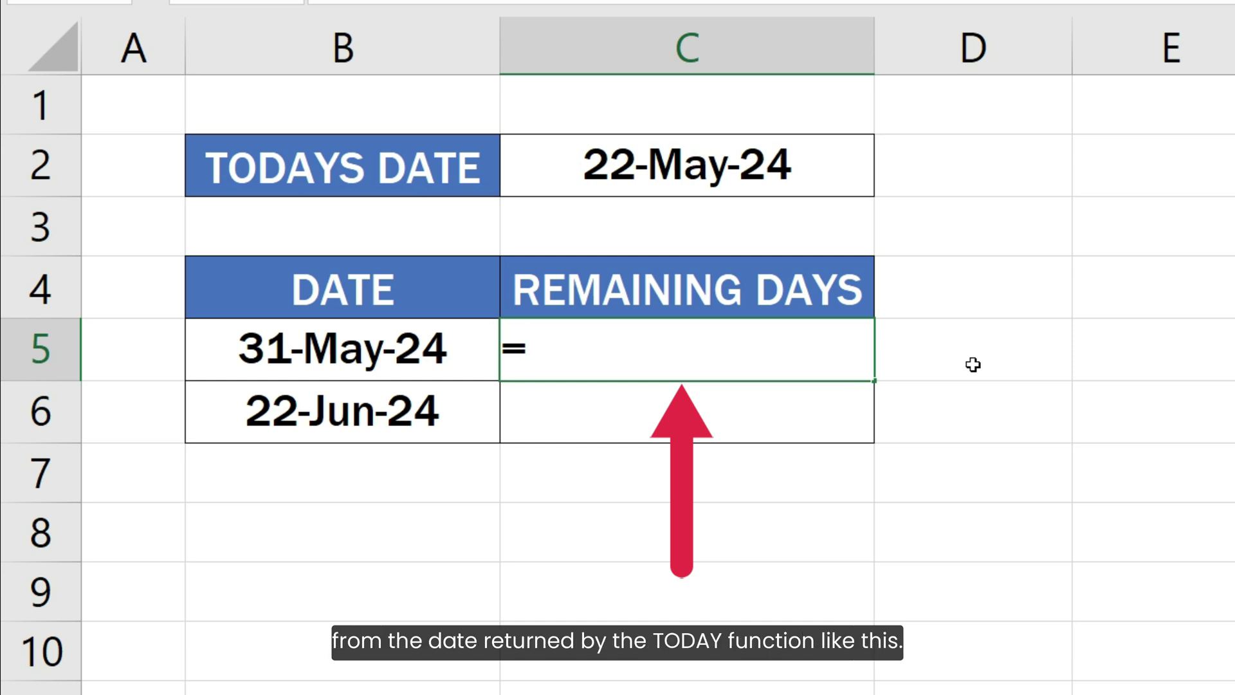
pyautogui.click(477, 345)
pyautogui.write('- TO')
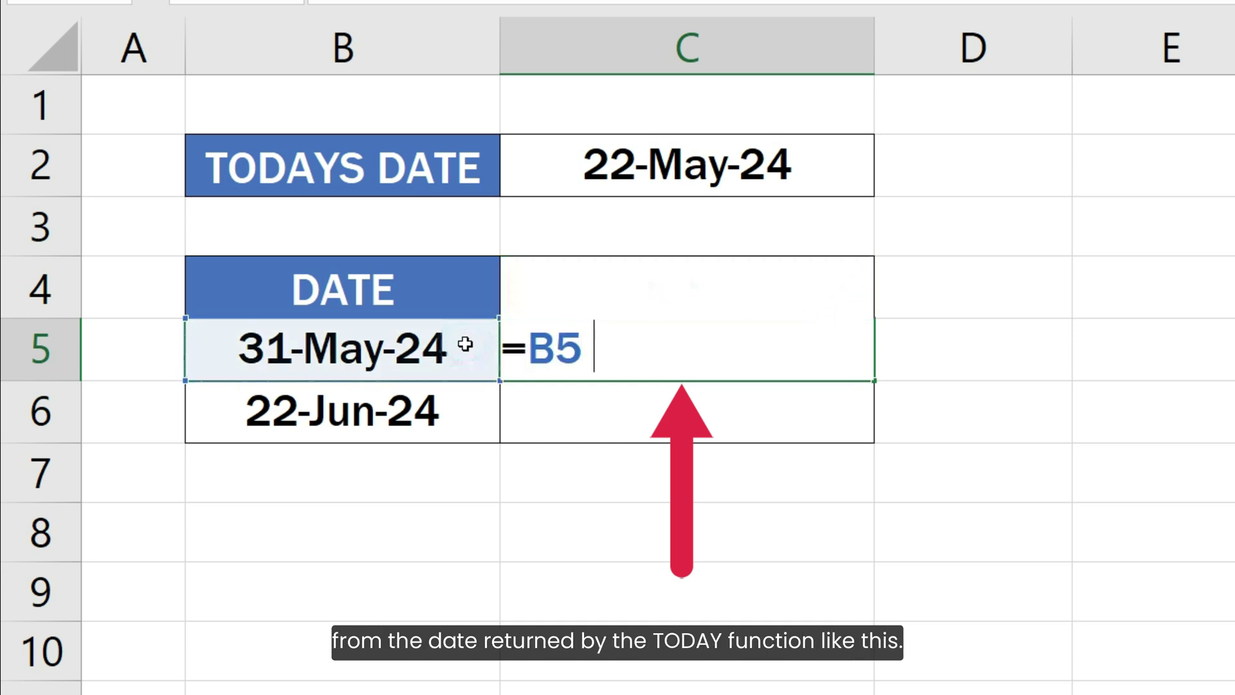
pyautogui.write('DAY()')
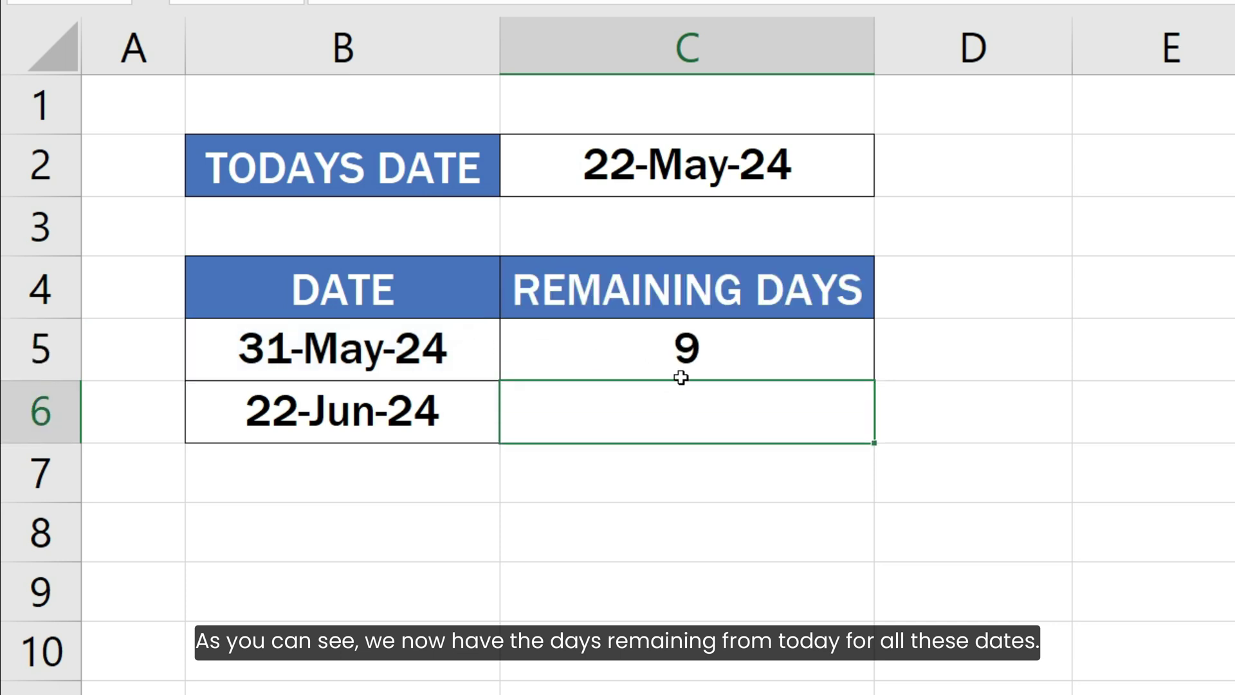
pyautogui.click(792, 352)
pyautogui.moveTo(878, 383); pyautogui.dragTo(865, 437)
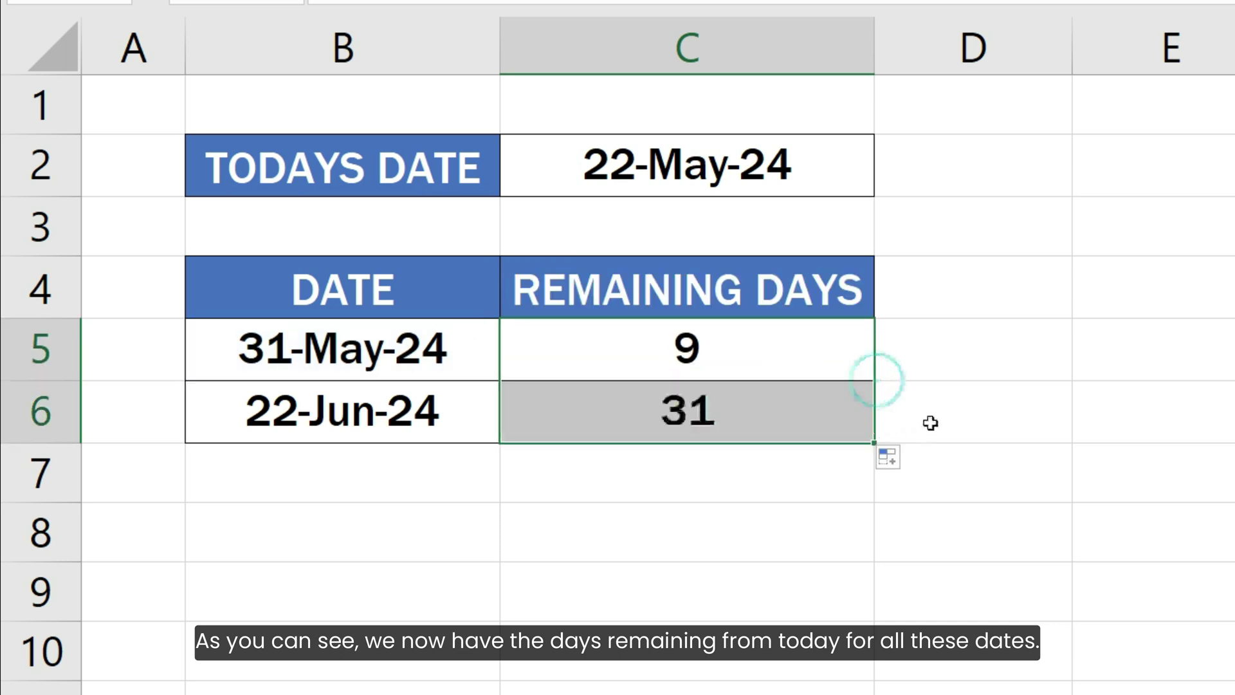
pyautogui.click(930, 422)
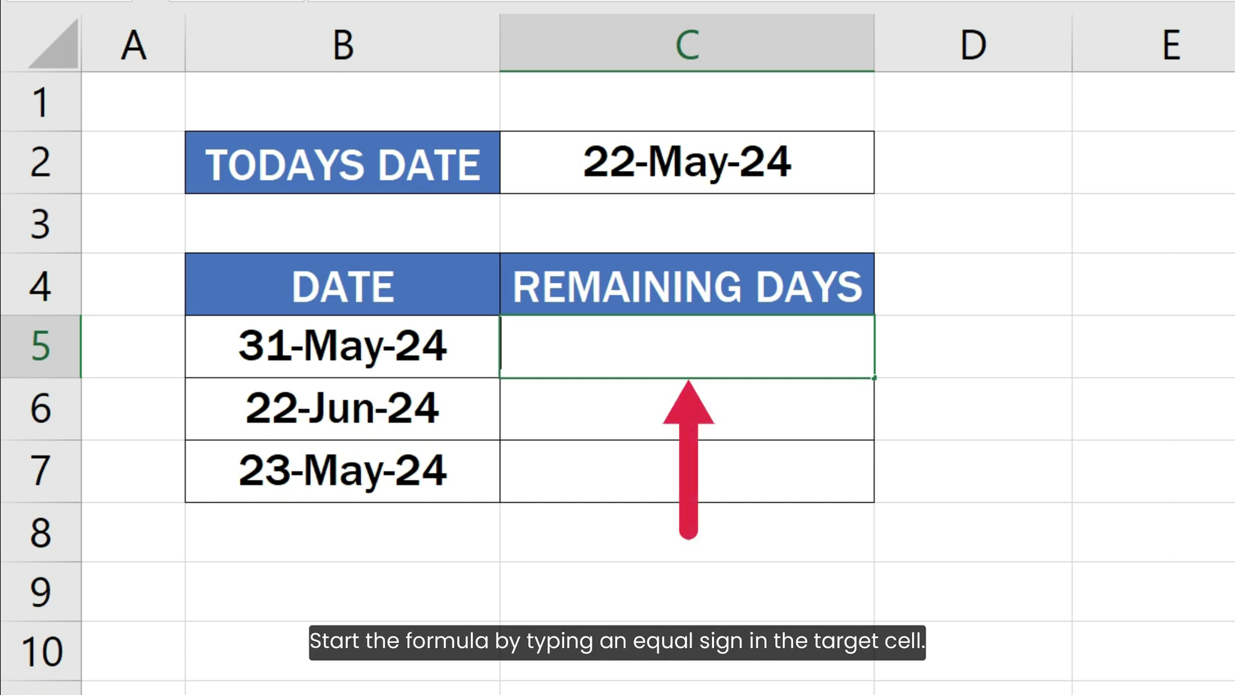
# - Enter =DAYS(B5, TODAY()) in C5 to get 9 days
pyautogui.write('=')
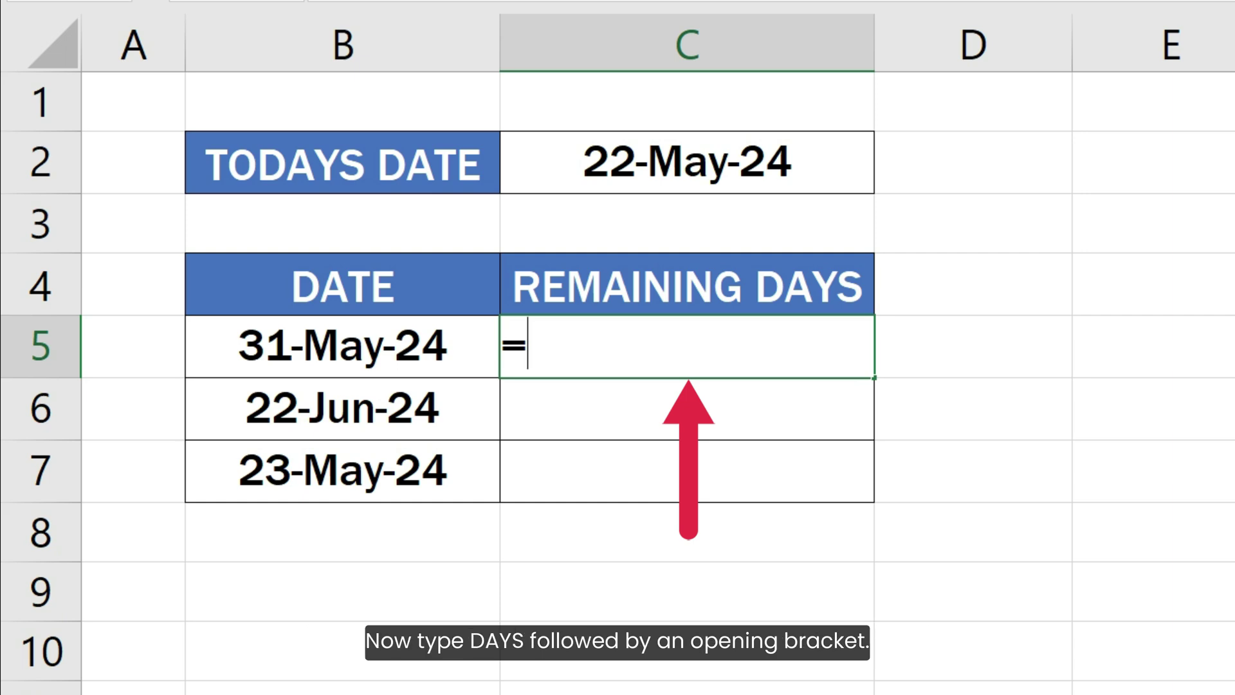
pyautogui.write('DAYS(')
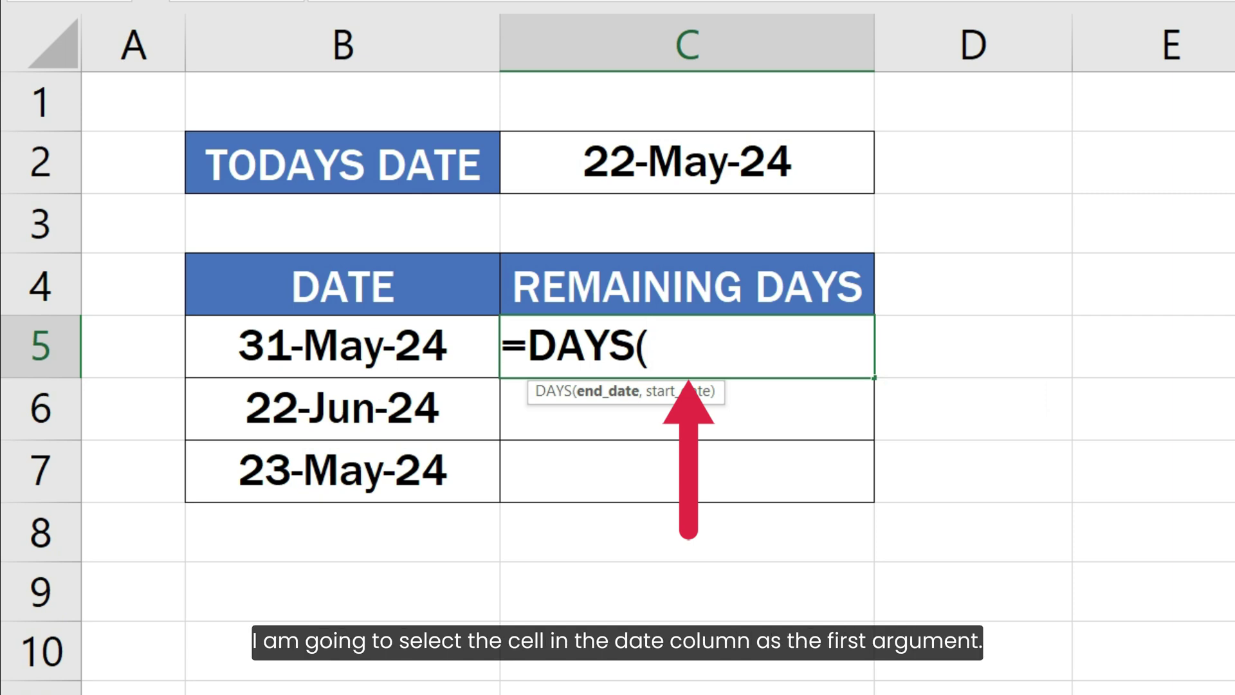
pyautogui.click(421, 352)
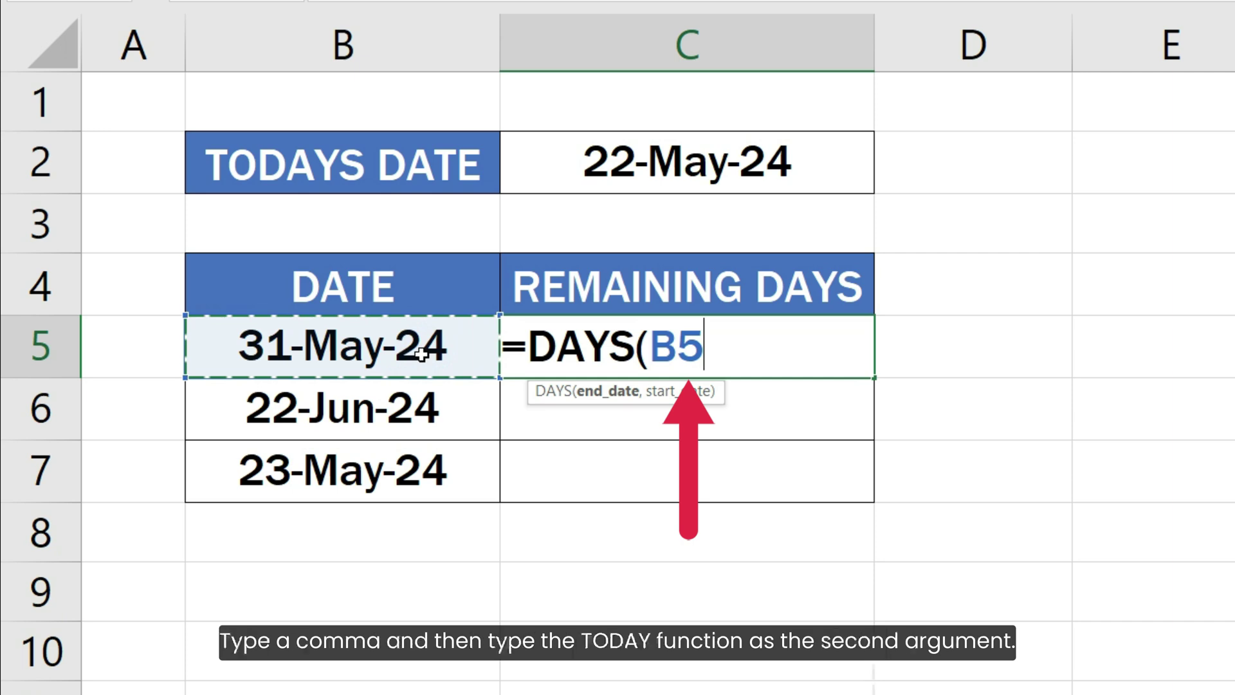
pyautogui.write(', TODA')
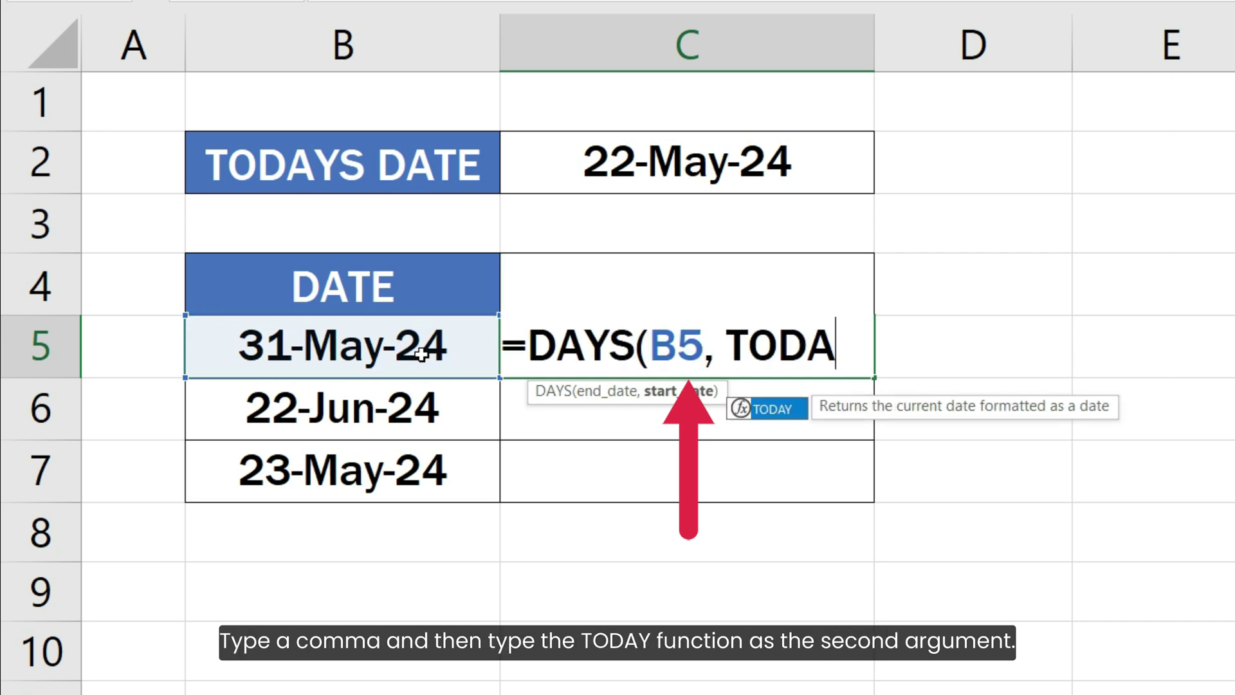
pyautogui.write('Y()')
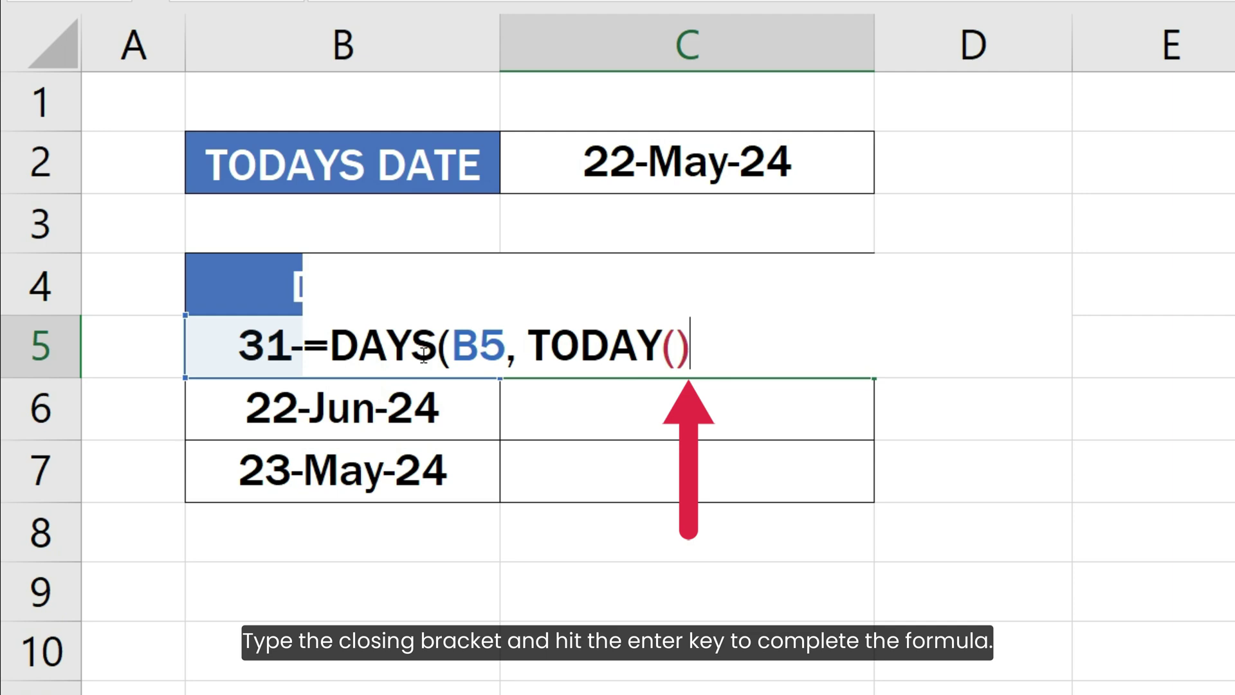
pyautogui.write(')')
pyautogui.press('Return')
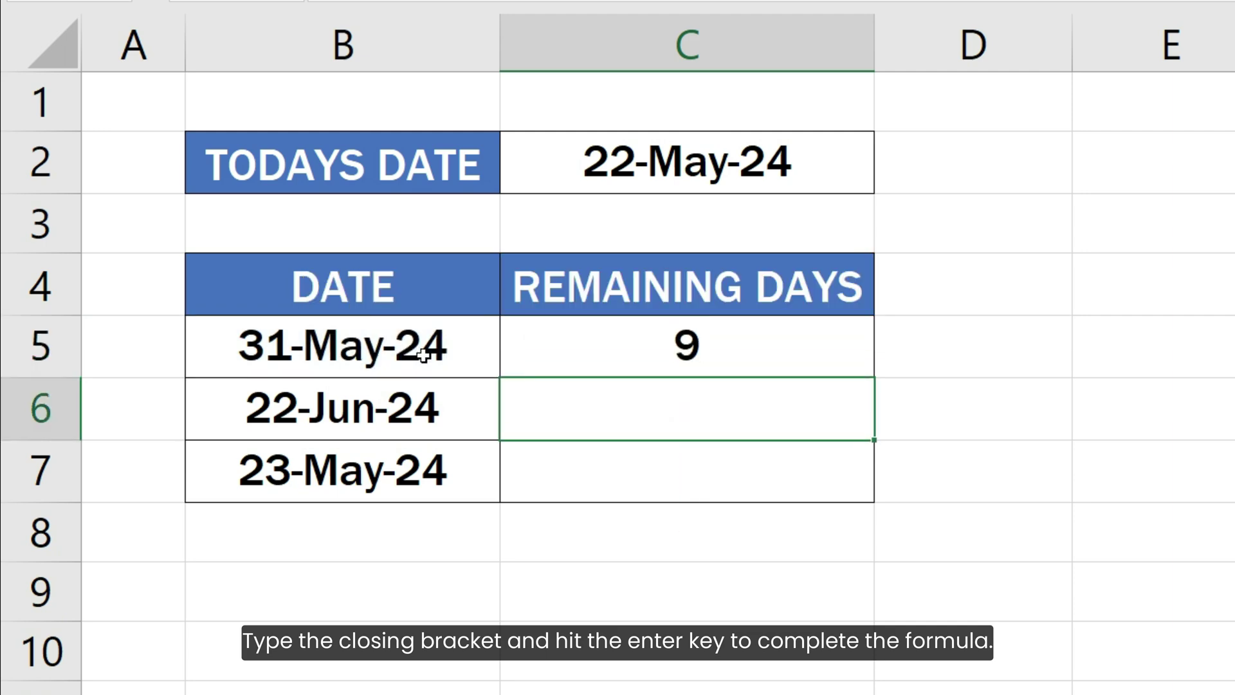
# - Fill the DAYS formula down from C5 to C7, giving 31 and 1
pyautogui.click(628, 350)
pyautogui.moveTo(874, 377); pyautogui.dragTo(883, 500)
pyautogui.click(945, 485)
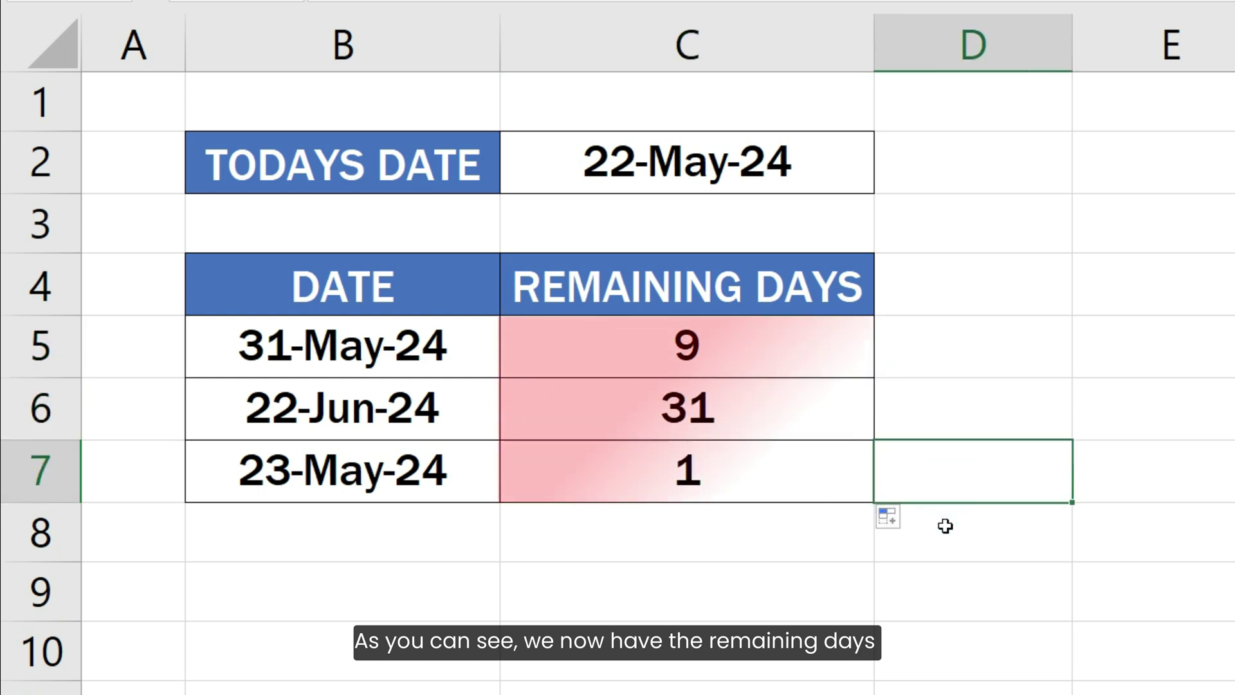